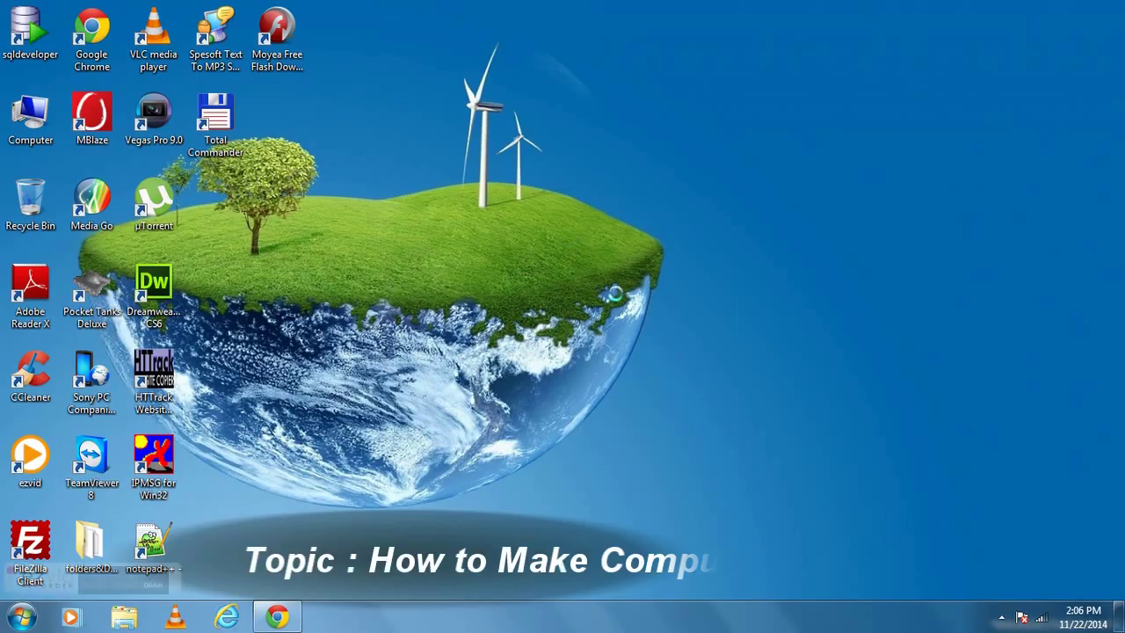
Step: Refresh the desktop and open Computer to list drives C:, D:, E: and G:
right_click(572, 240)
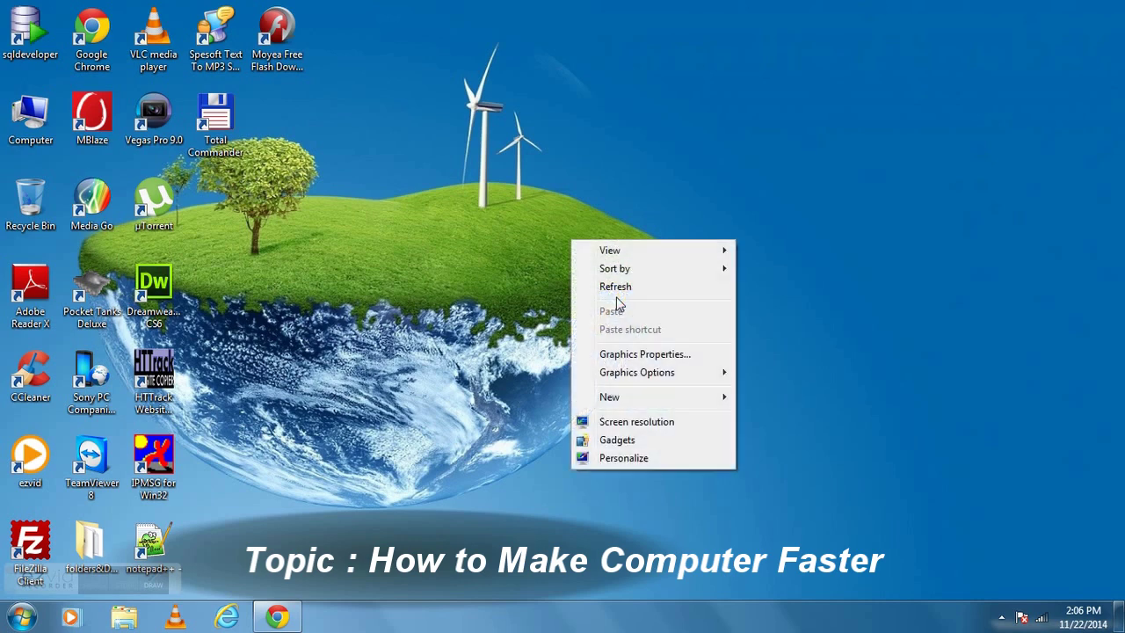
left_click(617, 287)
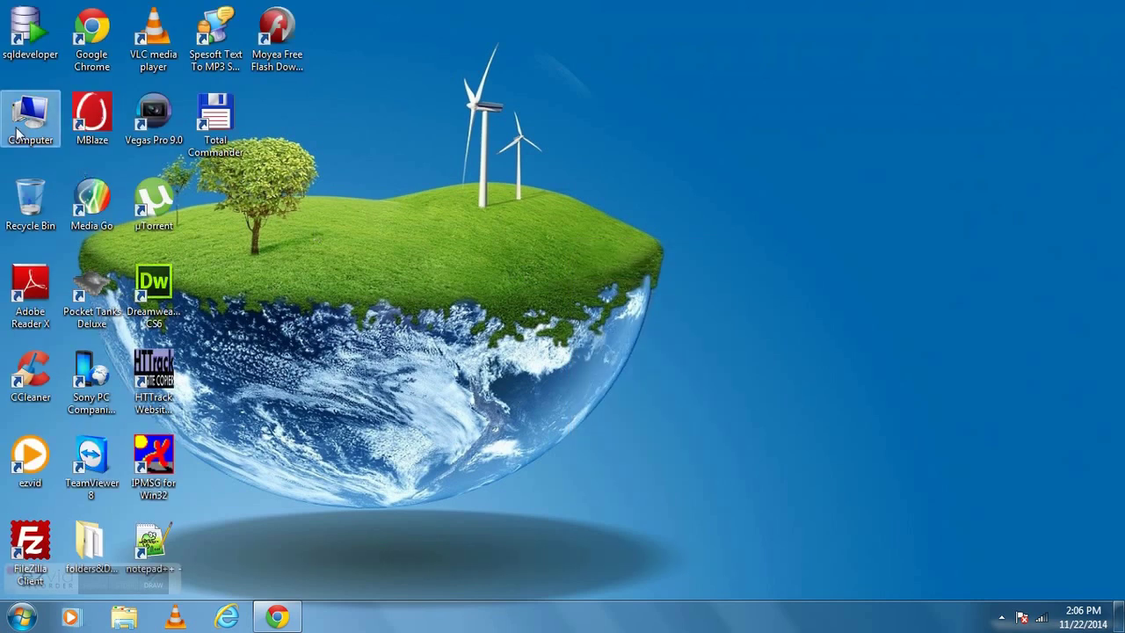
double_click(35, 125)
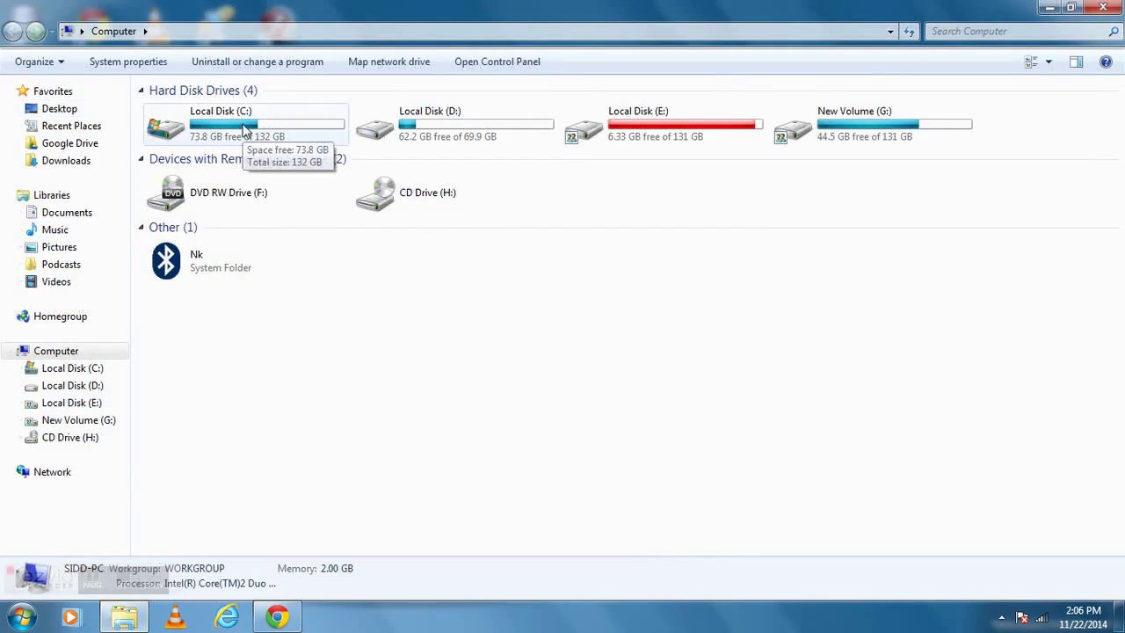
Step: Open the Local Disk (C:) Properties (58.7 GB used, 73.8 GB free) and start Disk Cleanup
left_click(251, 136)
double_click(249, 126)
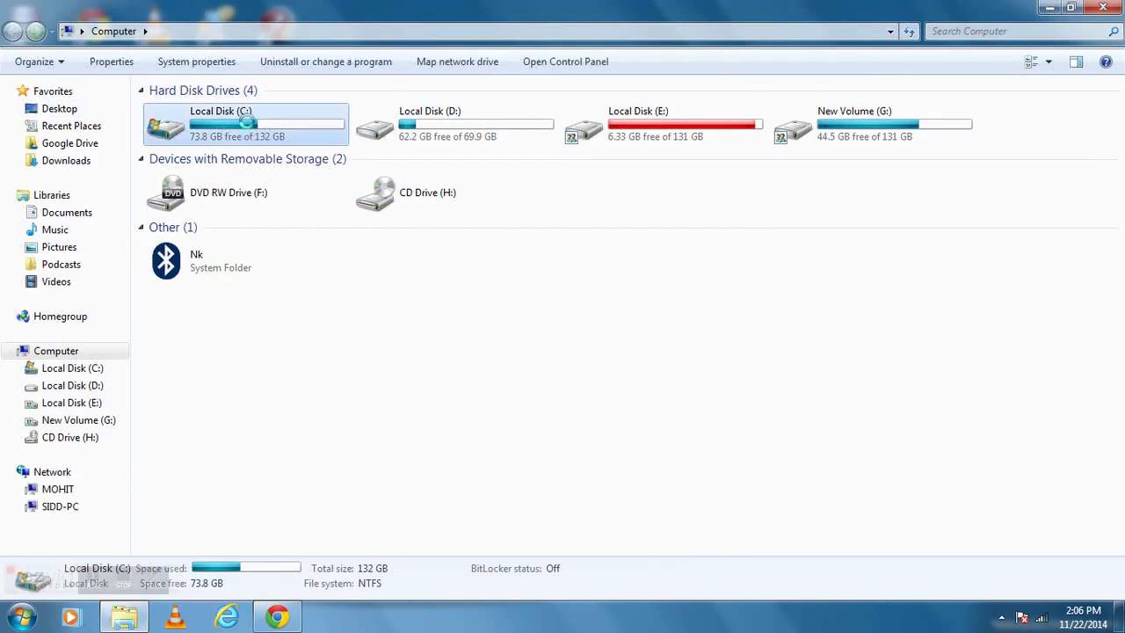
right_click(248, 123)
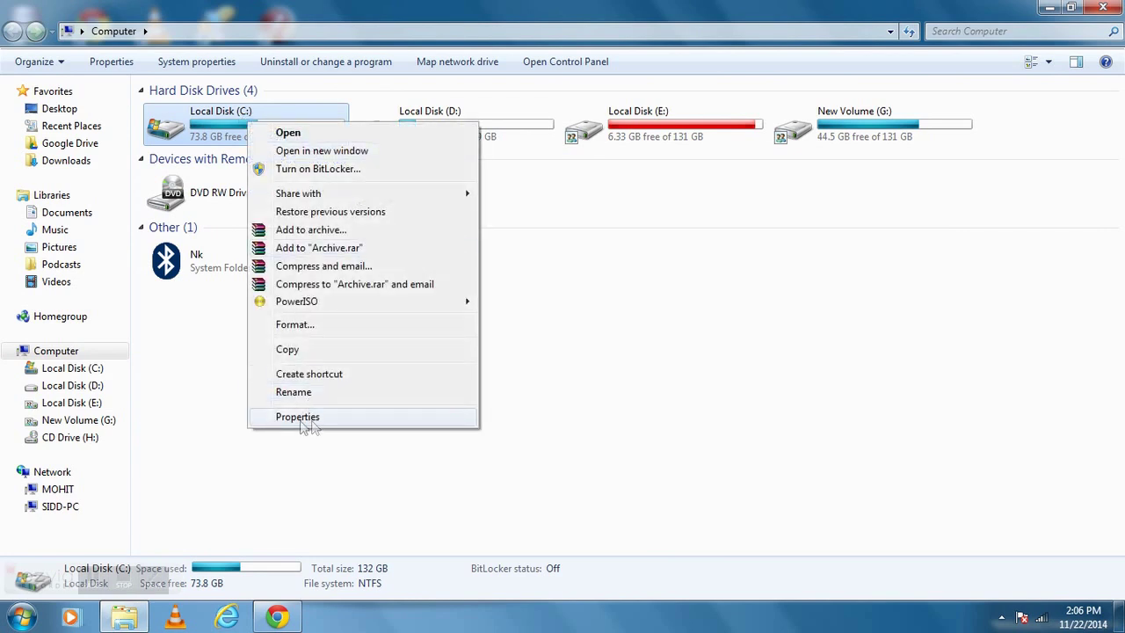
left_click(343, 422)
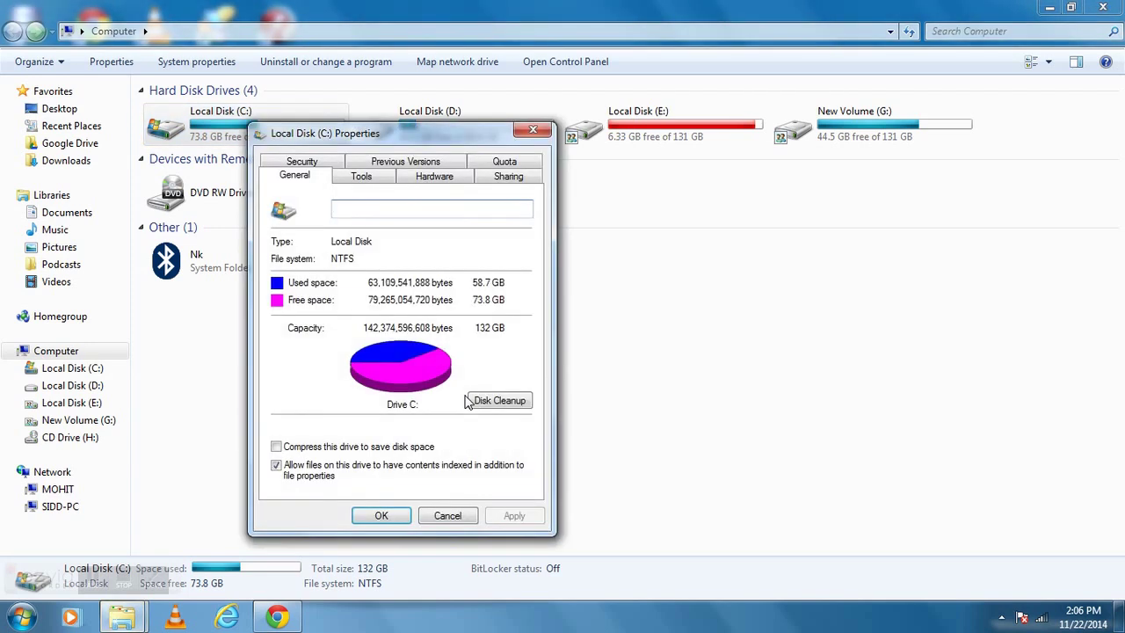
left_click(475, 401)
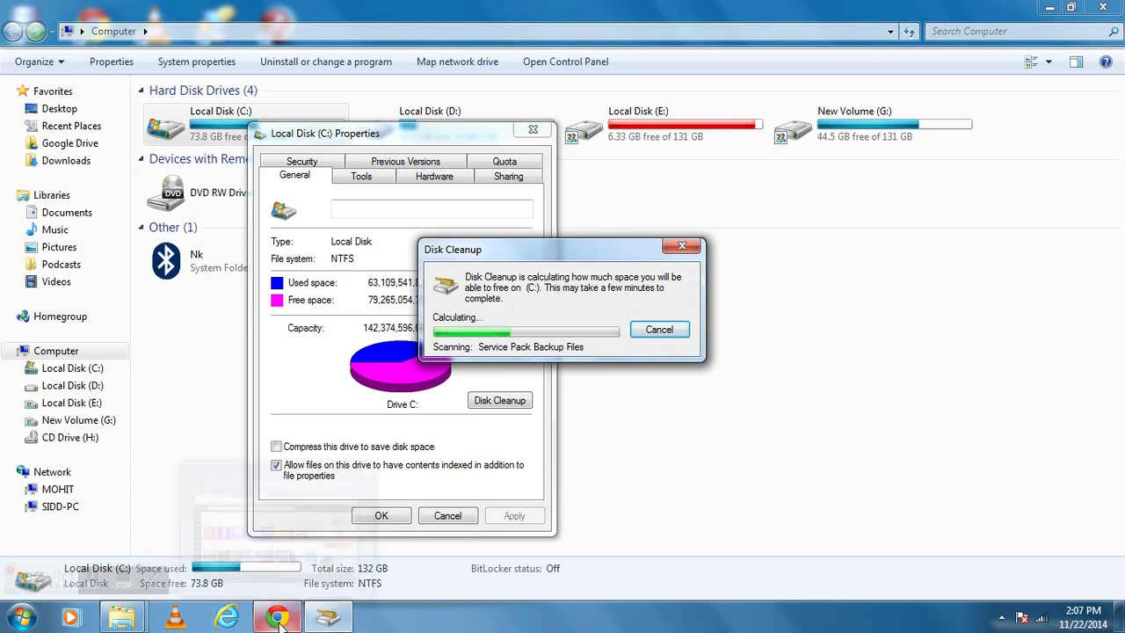
Step: Permanently delete 40.0 MB of Temporary files and Thumbnails from drive C:
left_click_drag(547, 257, 453, 215)
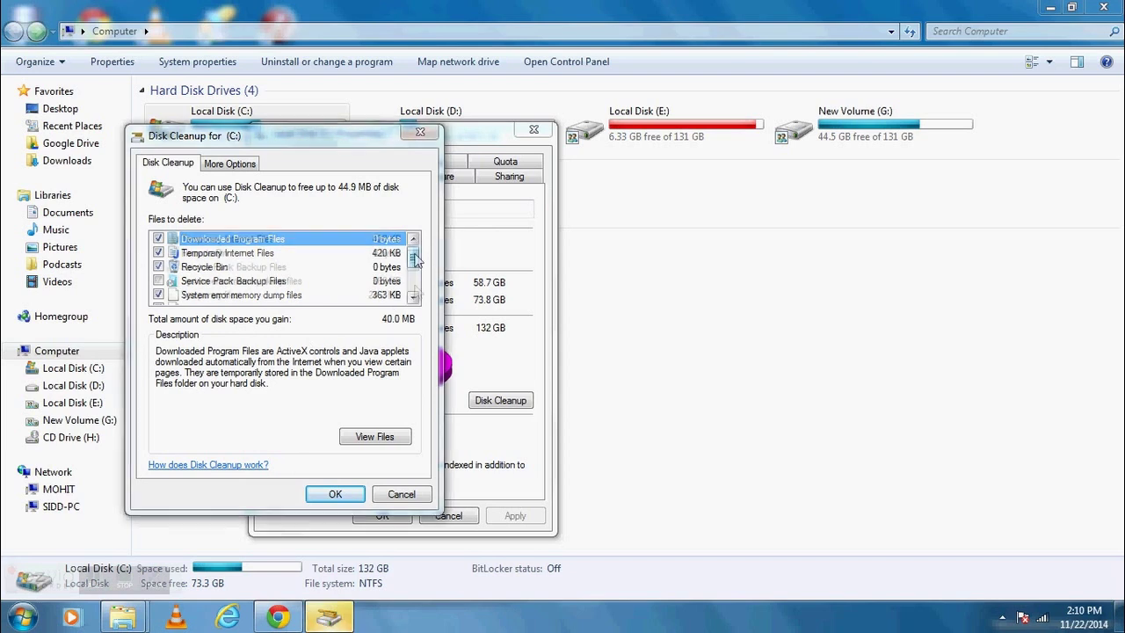
scroll(422, 290, "down", 3)
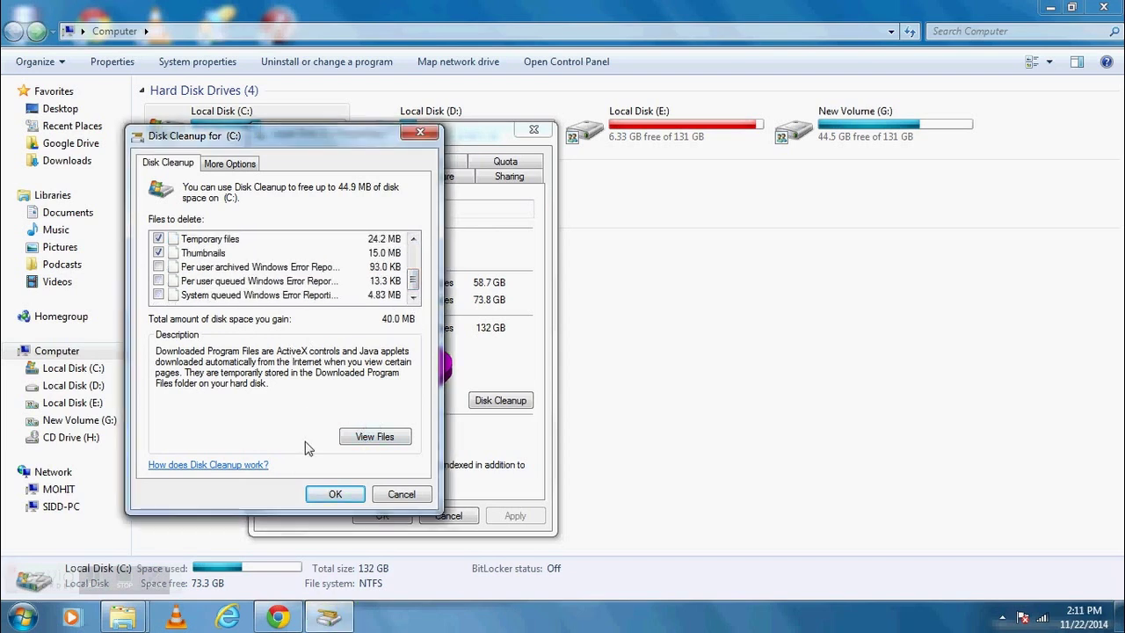
left_click(336, 496)
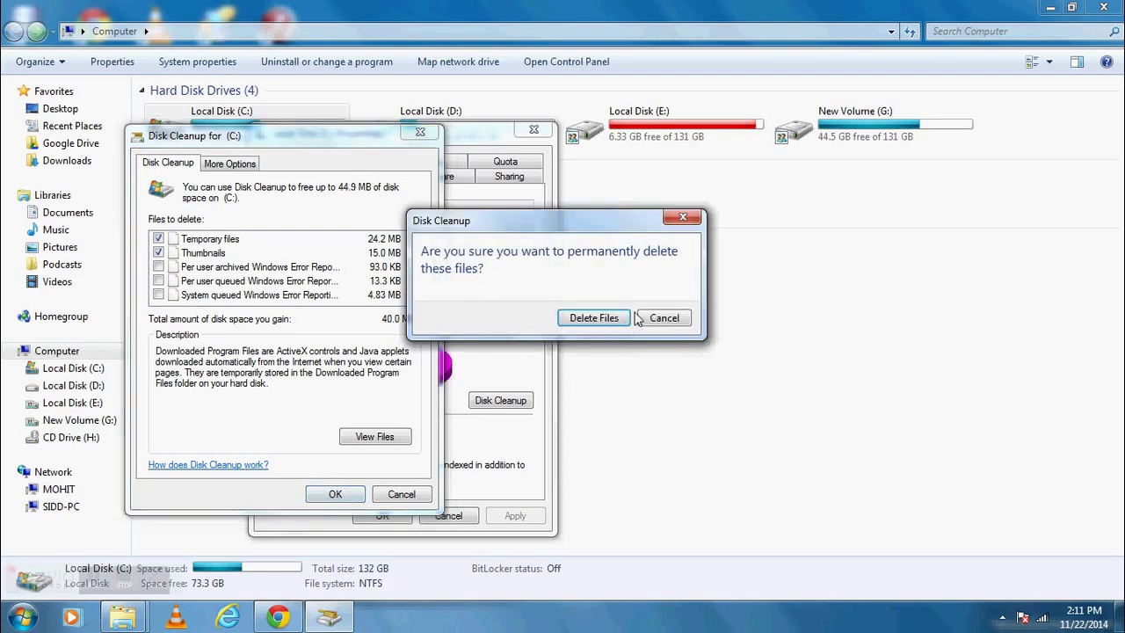
left_click(592, 320)
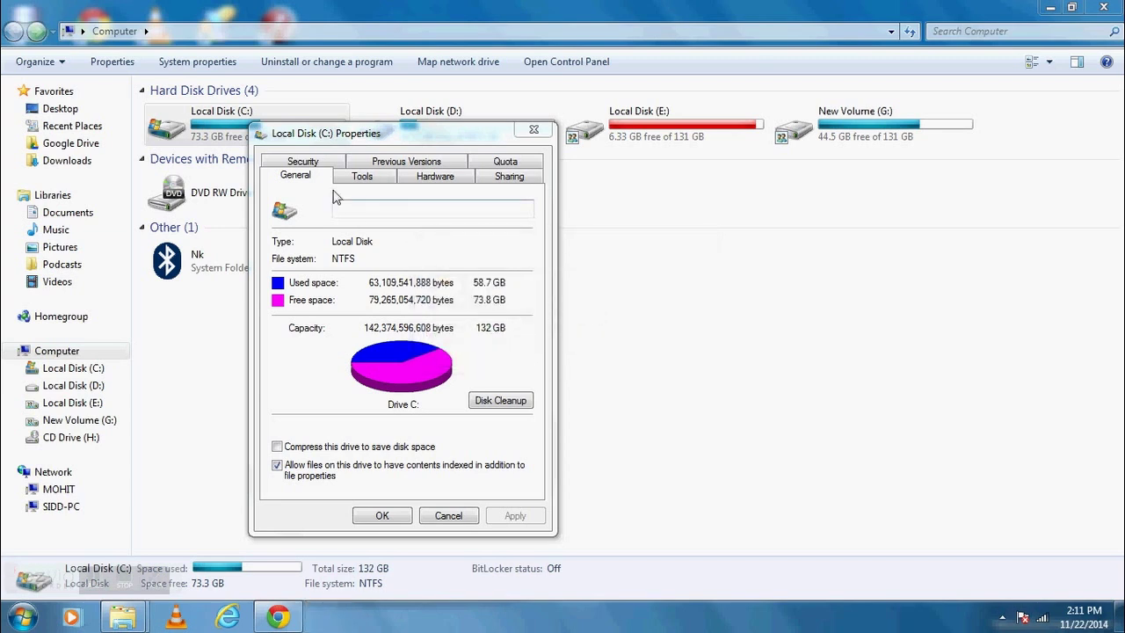
Step: Briefly defragment drive C: in Disk Defragmenter, then stop it and close the defragmenter
left_click(362, 177)
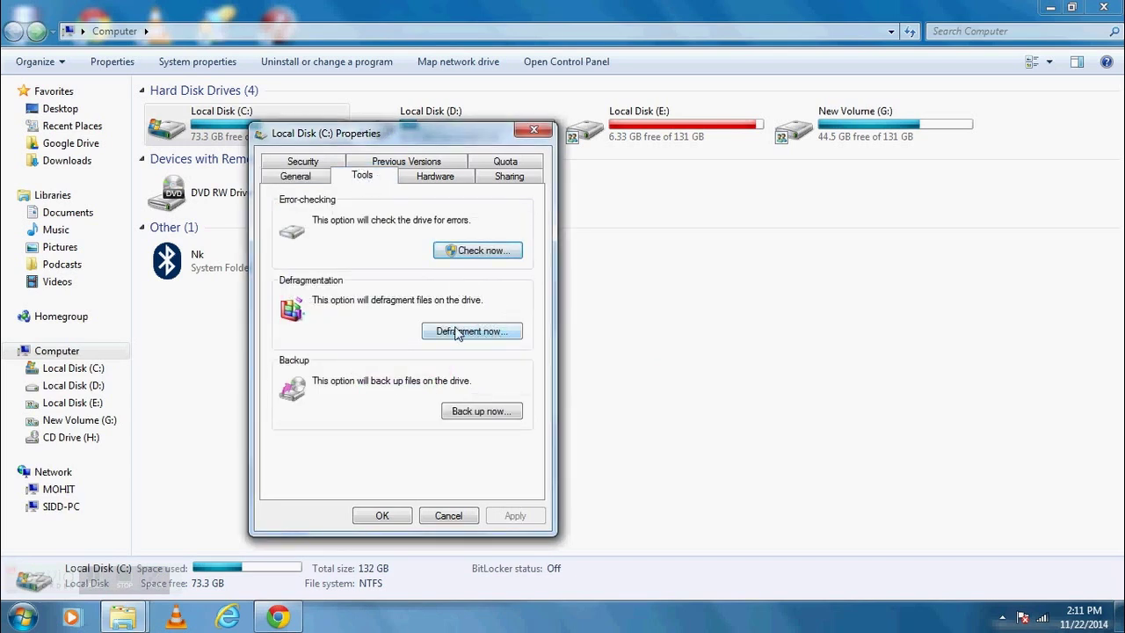
left_click(484, 331)
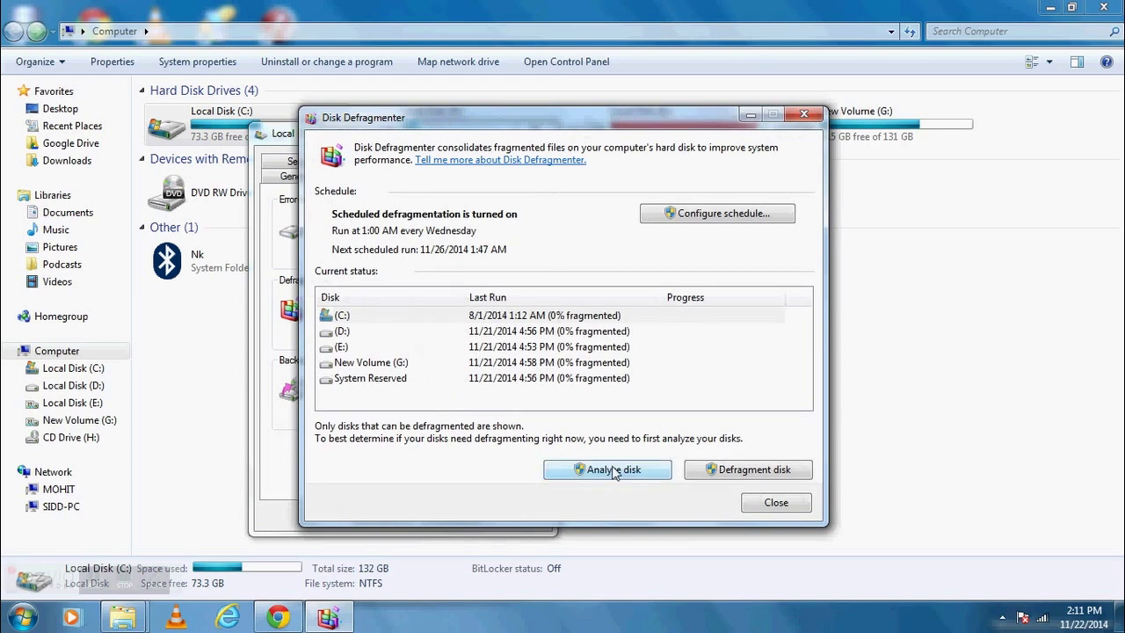
left_click(754, 475)
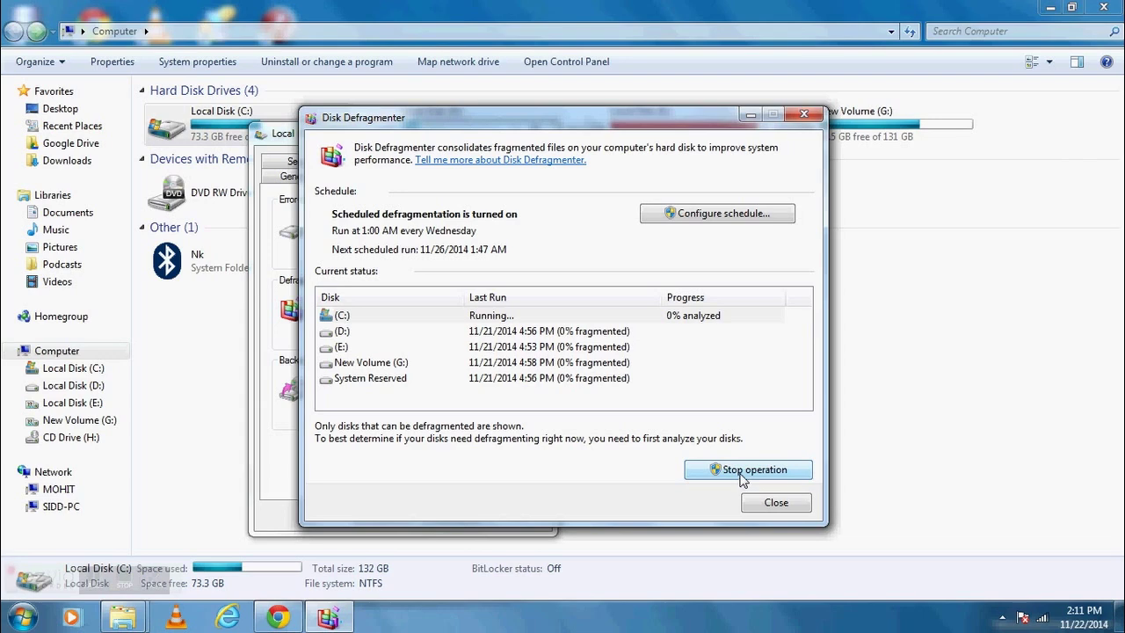
left_click(743, 475)
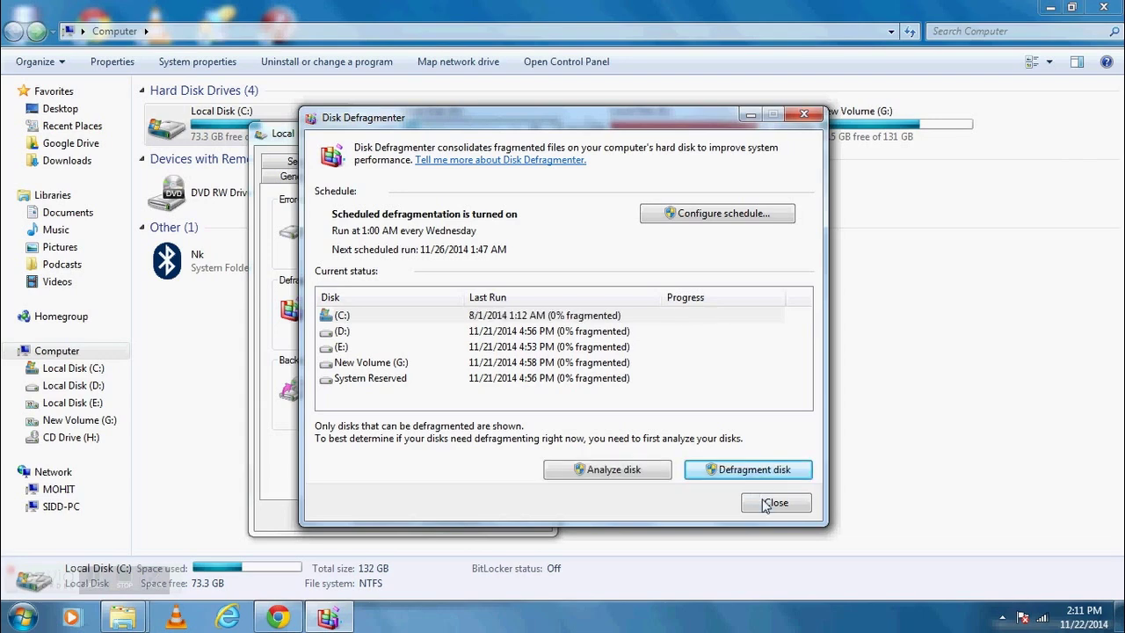
left_click(764, 504)
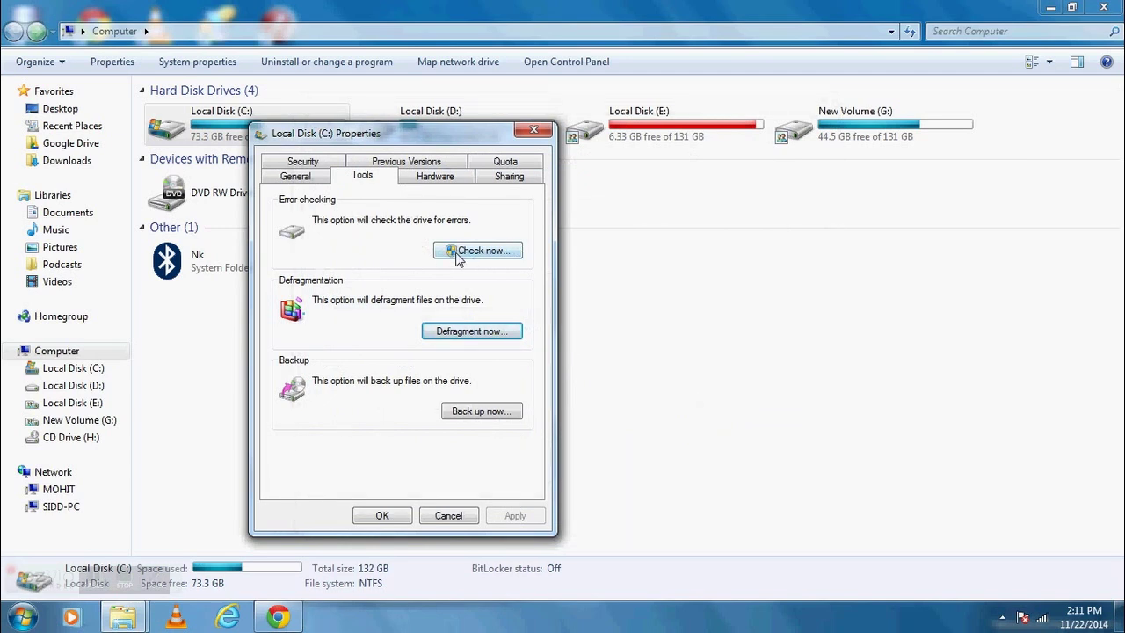
Step: Schedule a startup disk check of C: that fixes errors and recovers bad sectors, then close Properties
left_click(488, 253)
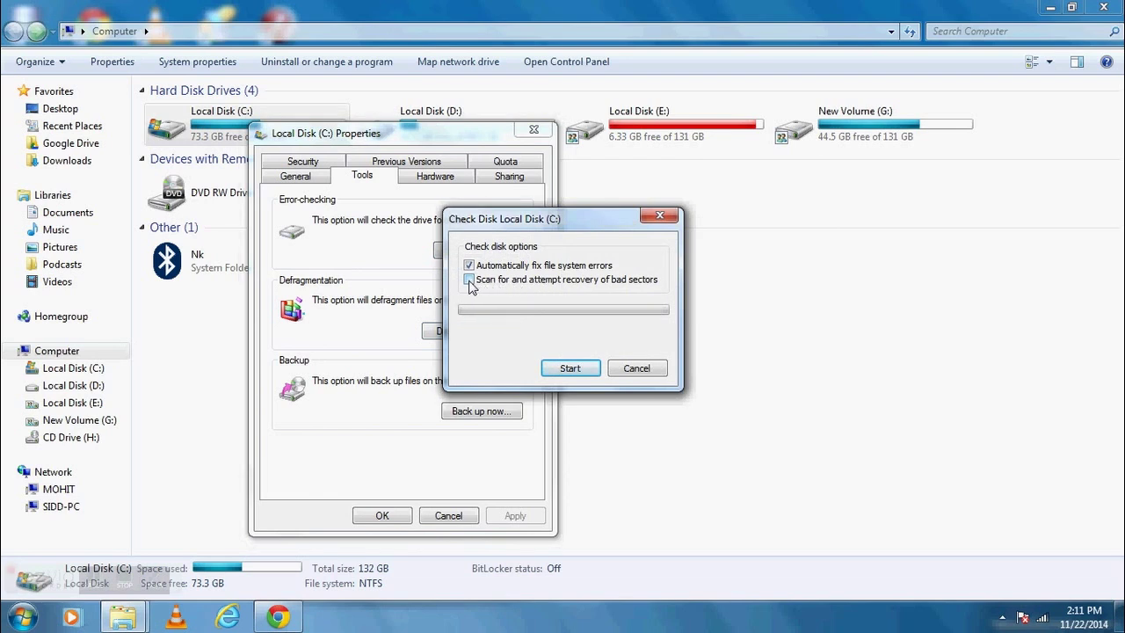
left_click(565, 372)
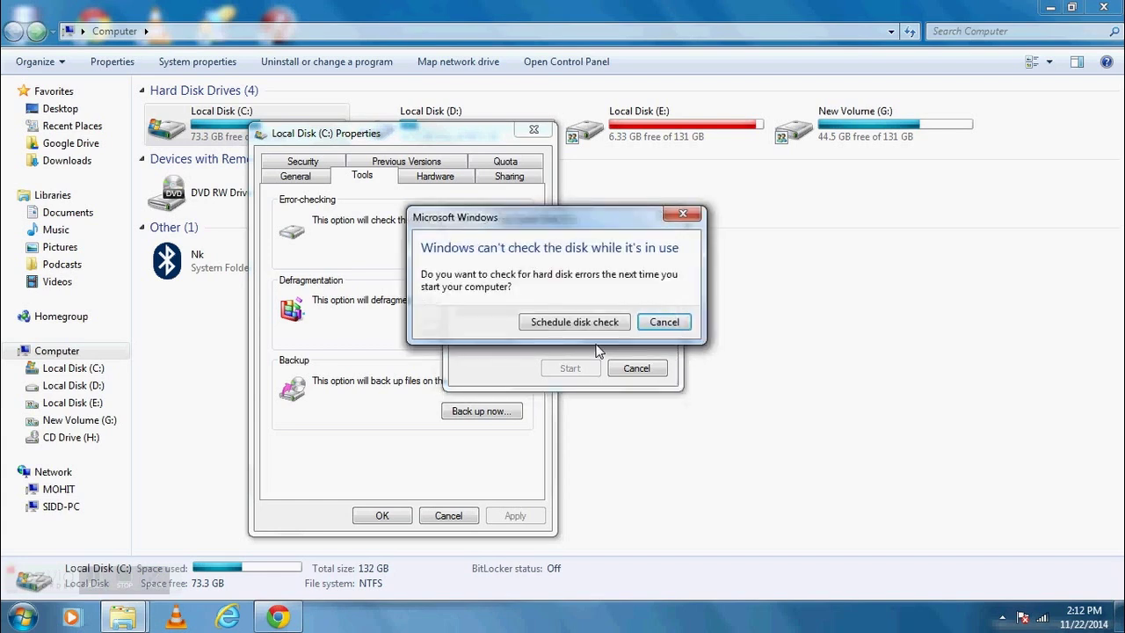
left_click(584, 327)
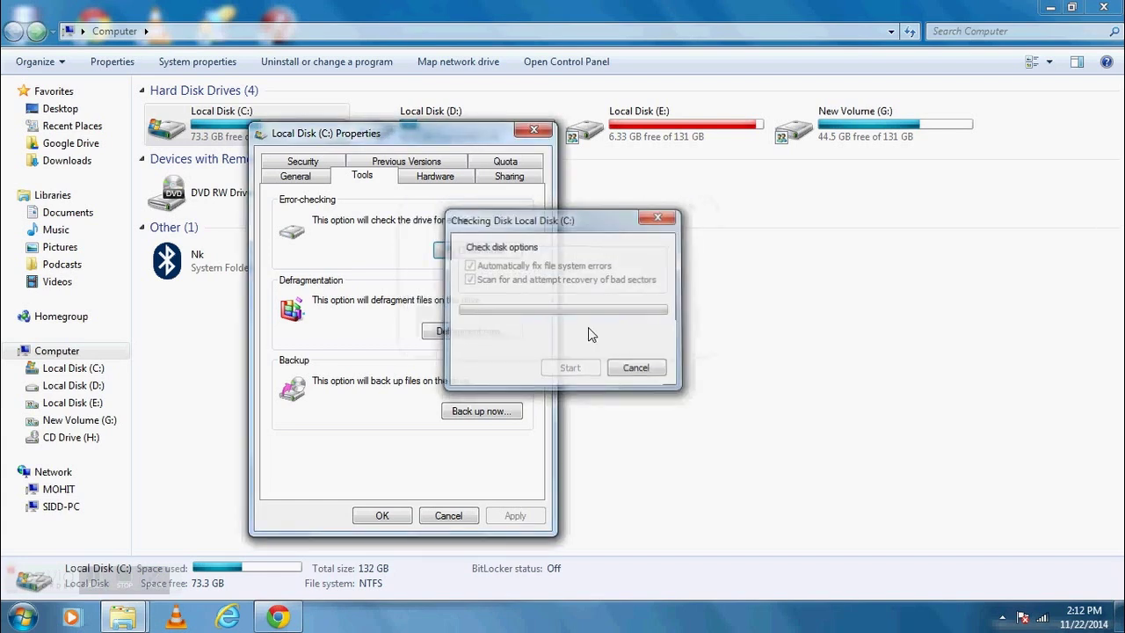
left_click(534, 132)
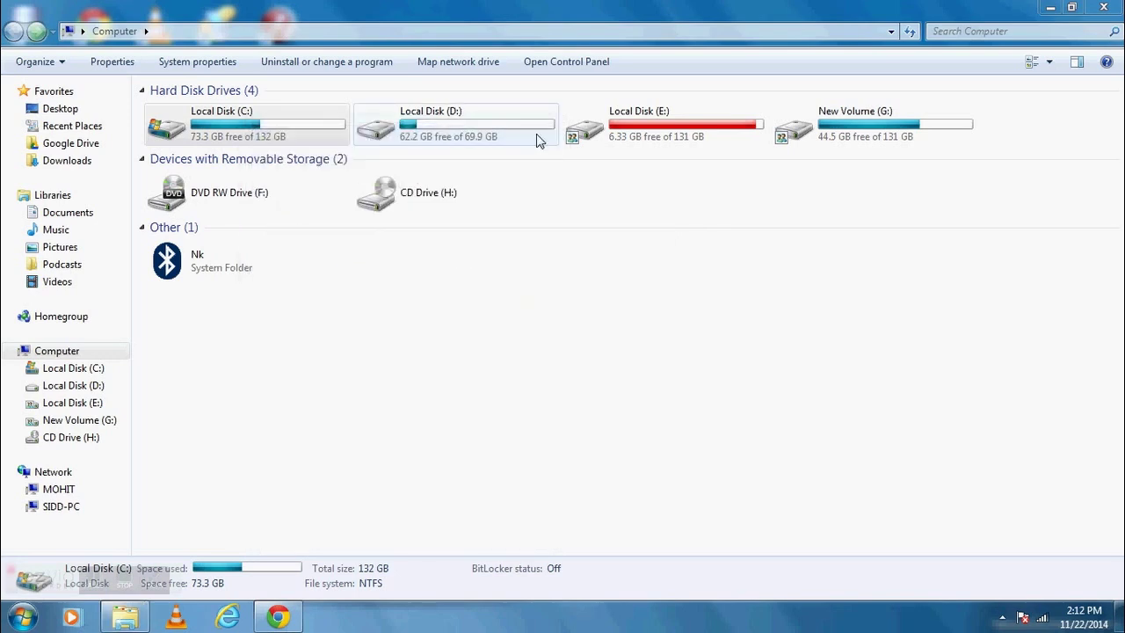
Step: Close the Computer window and launch System Configuration by searching 'msconfig' from the Start menu
left_click(1104, 7)
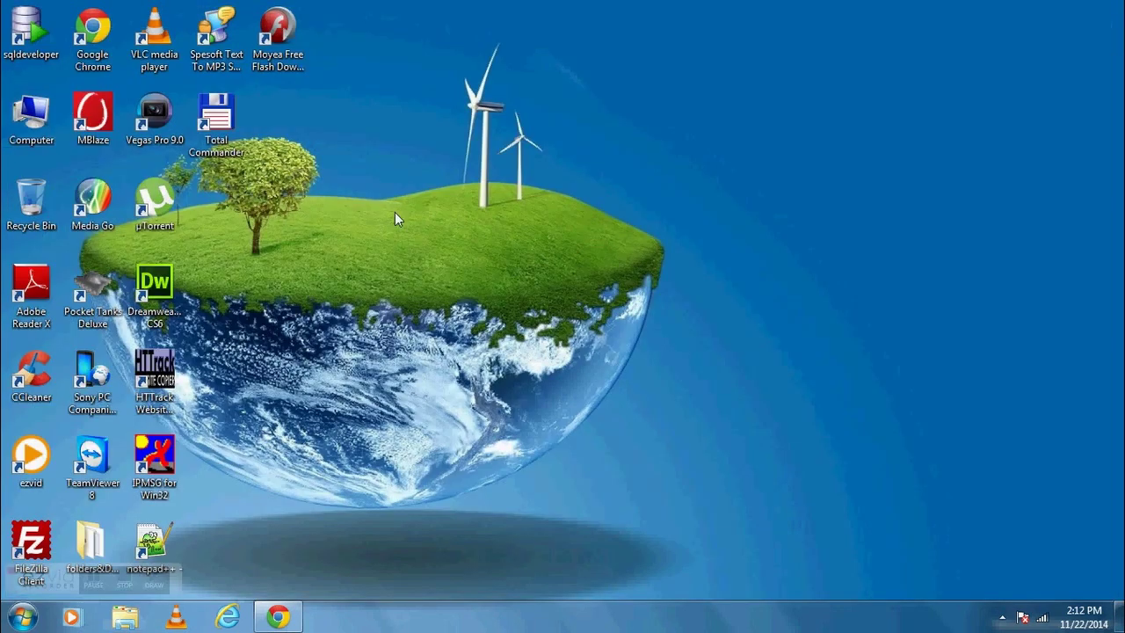
left_click(23, 618)
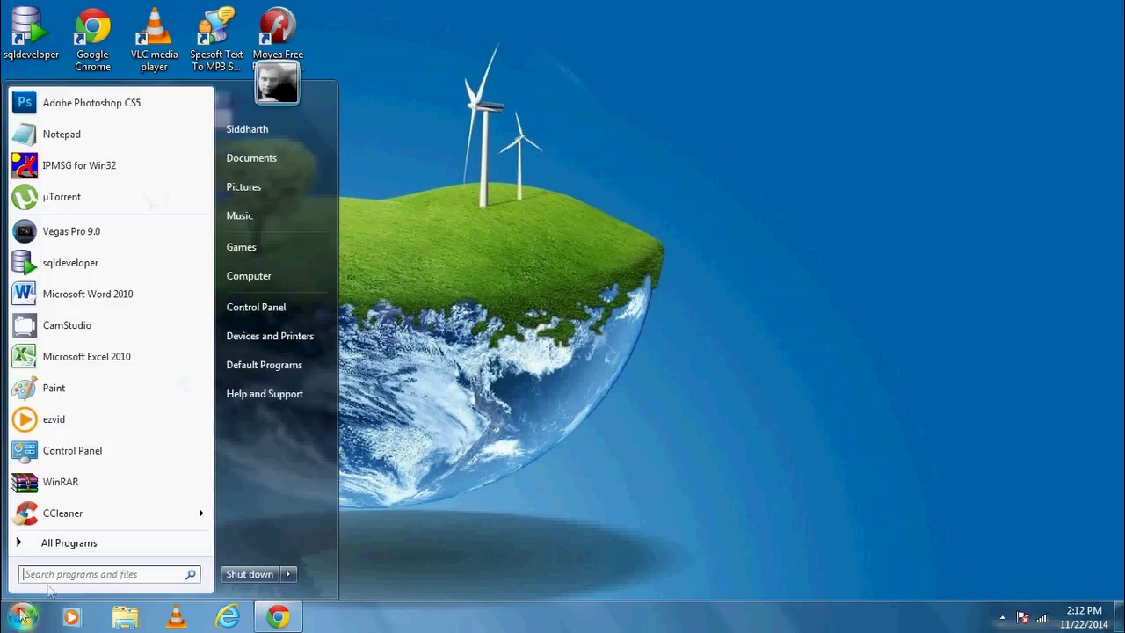
left_click(62, 572)
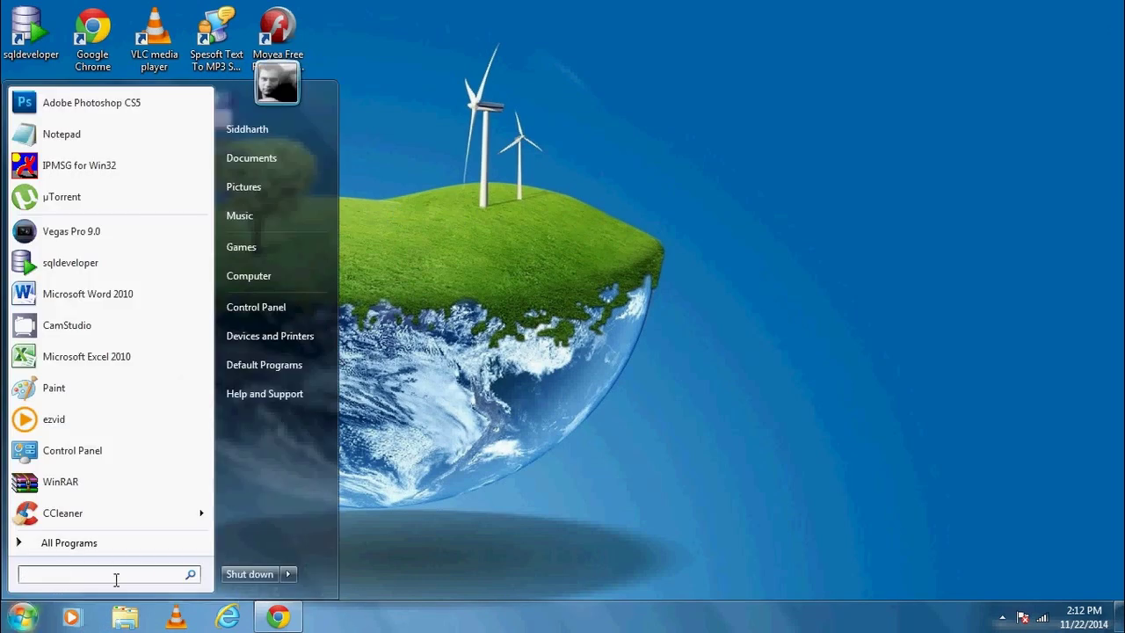
left_click(507, 497)
left_click(14, 620)
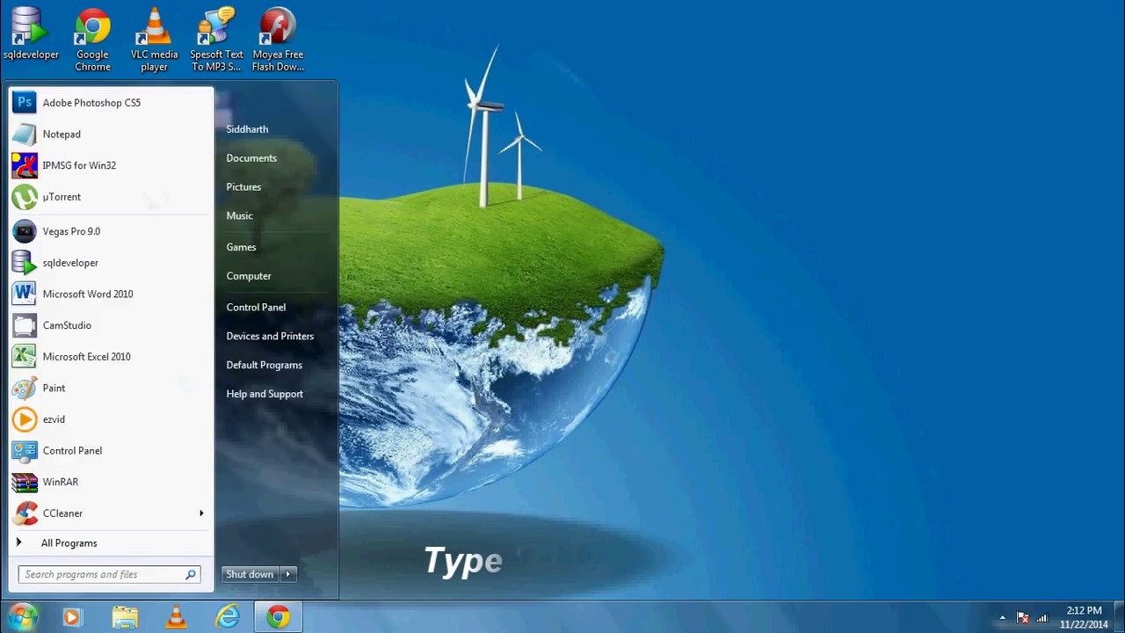
left_click(67, 575)
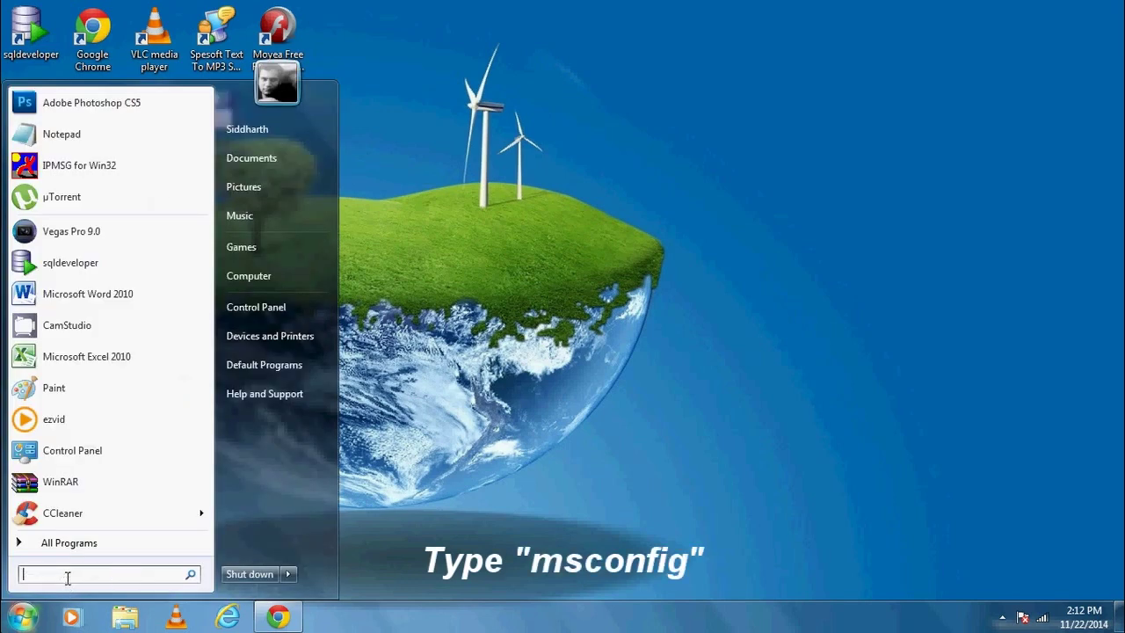
type("msconfi")
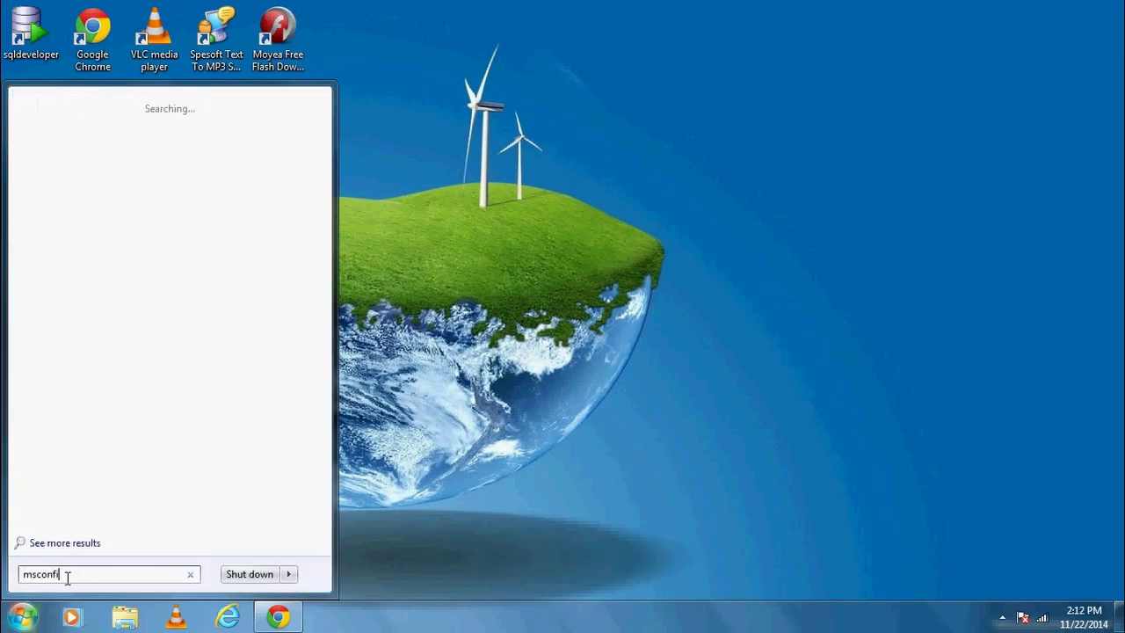
type("g")
left_click(63, 126)
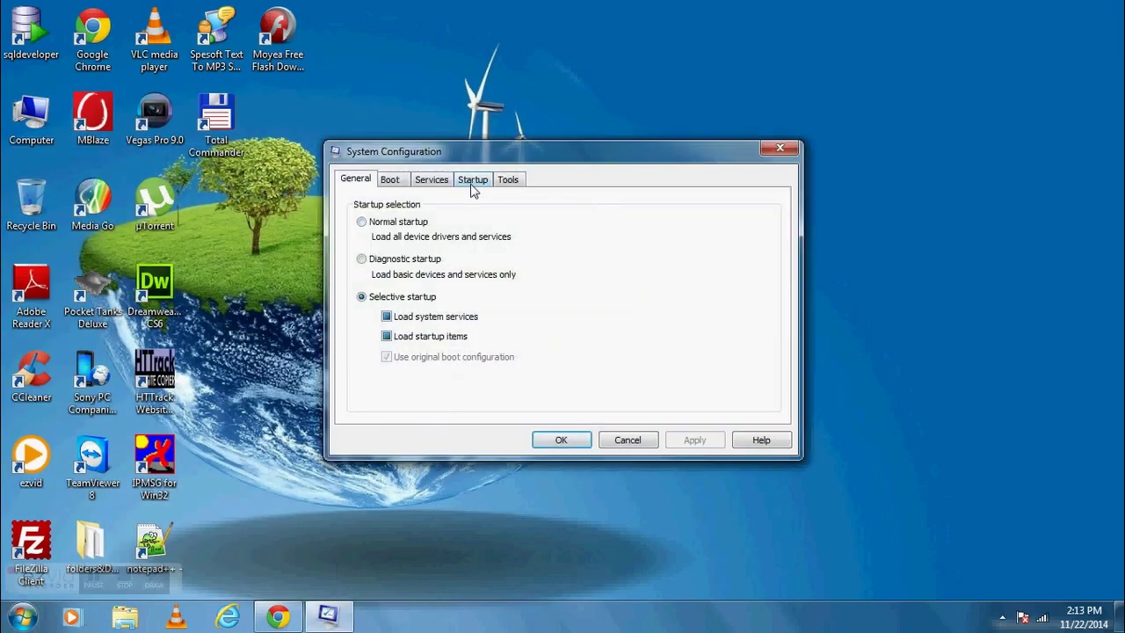
Step: Disable the Adobe CS6, CS5, Reader, Google Drive, Facebook Update and Dell startup items and apply
left_click(472, 181)
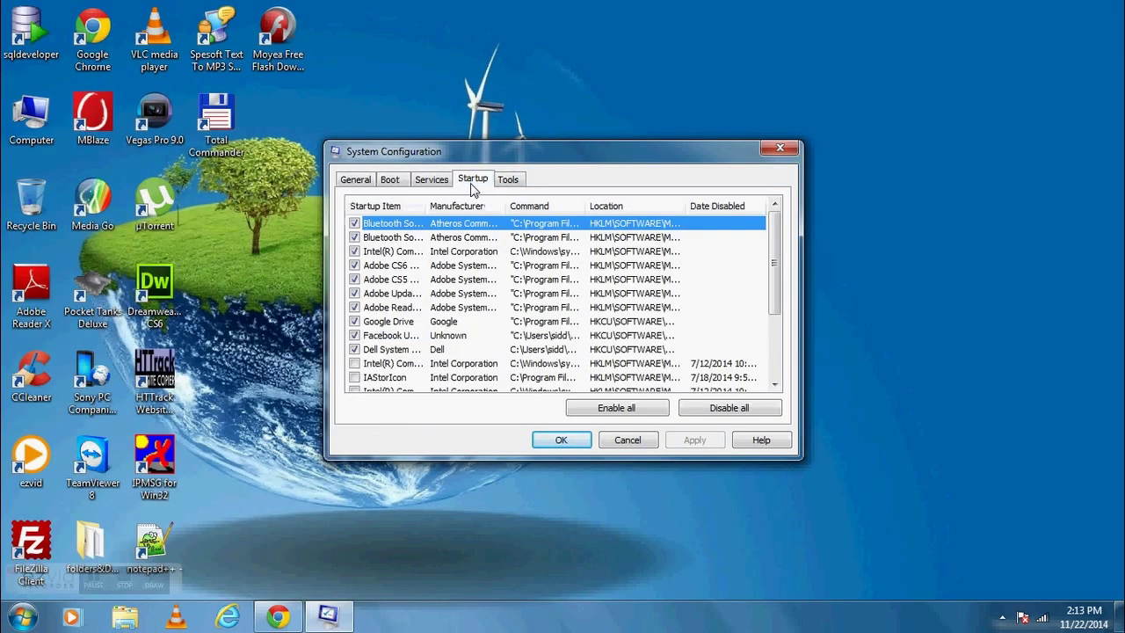
left_click(354, 266)
left_click(354, 279)
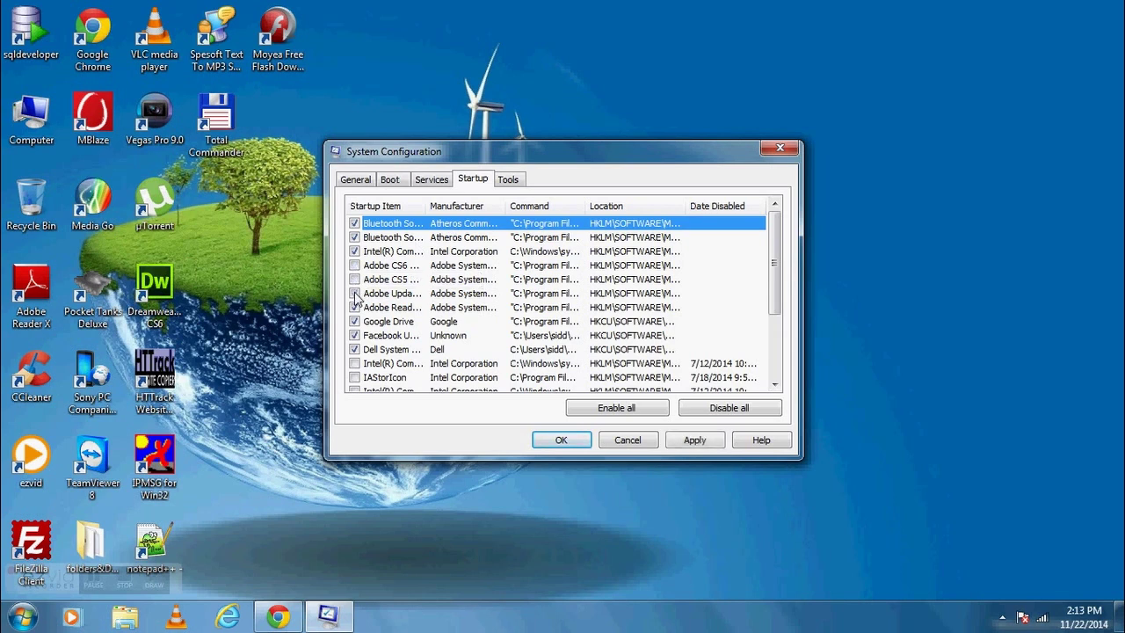
left_click(354, 307)
left_click(354, 322)
left_click(355, 335)
left_click(354, 350)
left_click(694, 442)
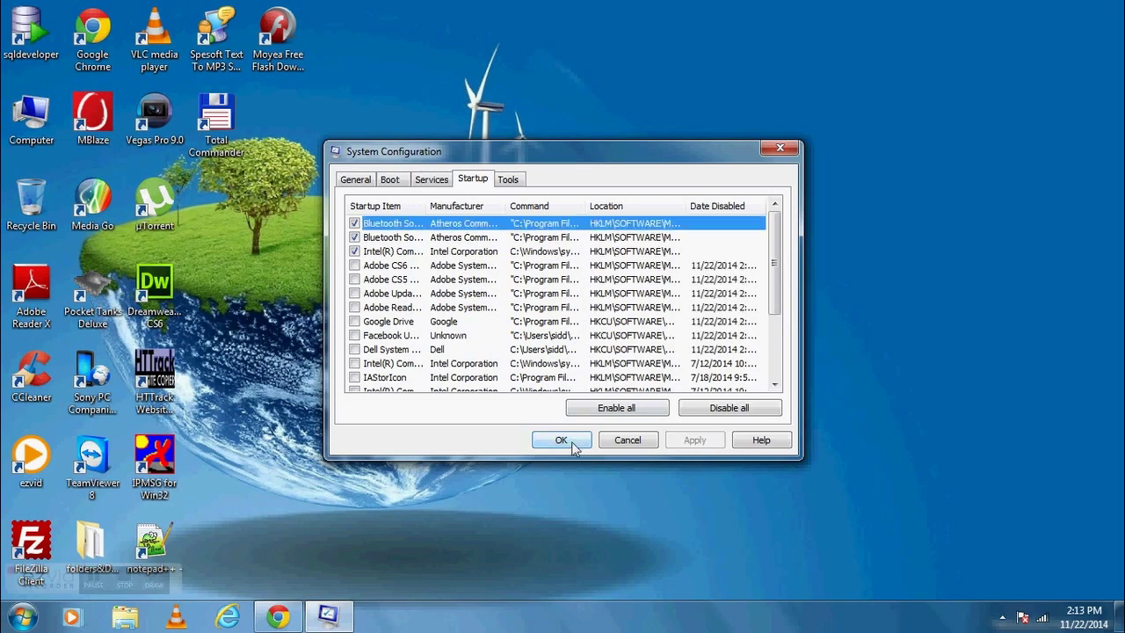
left_click(562, 440)
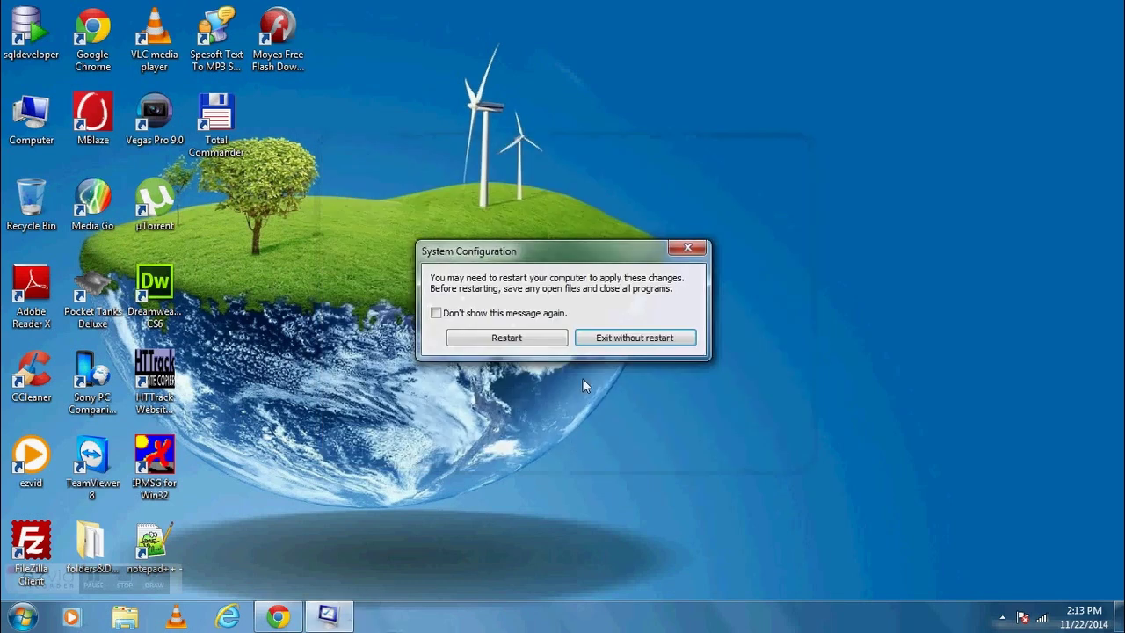